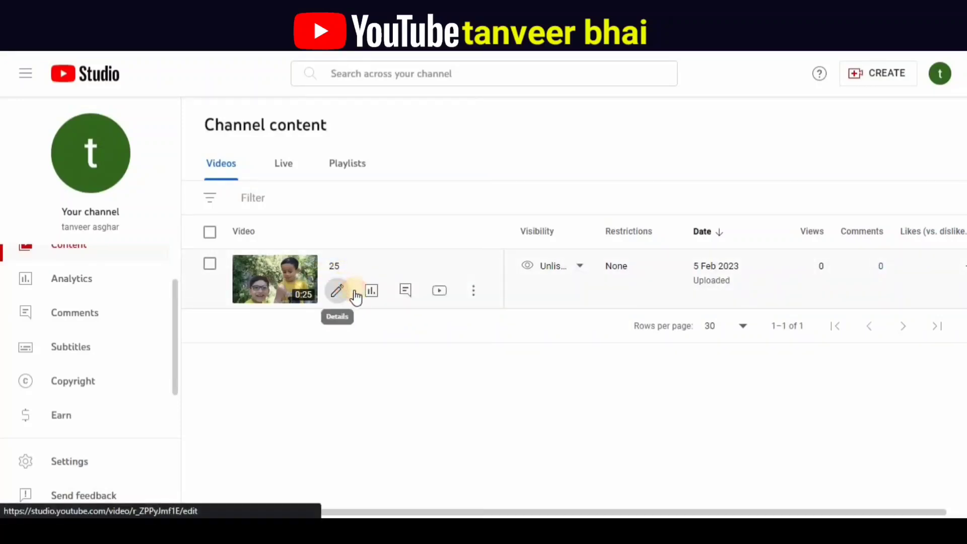
Step: Open the uploaded video "25" in the video editor and start Trim and cut
click(339, 291)
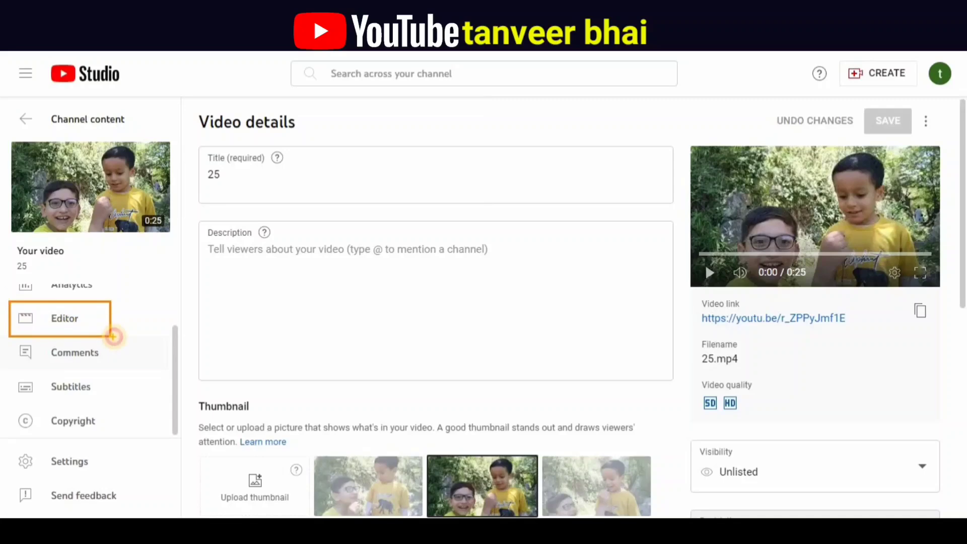
click(70, 327)
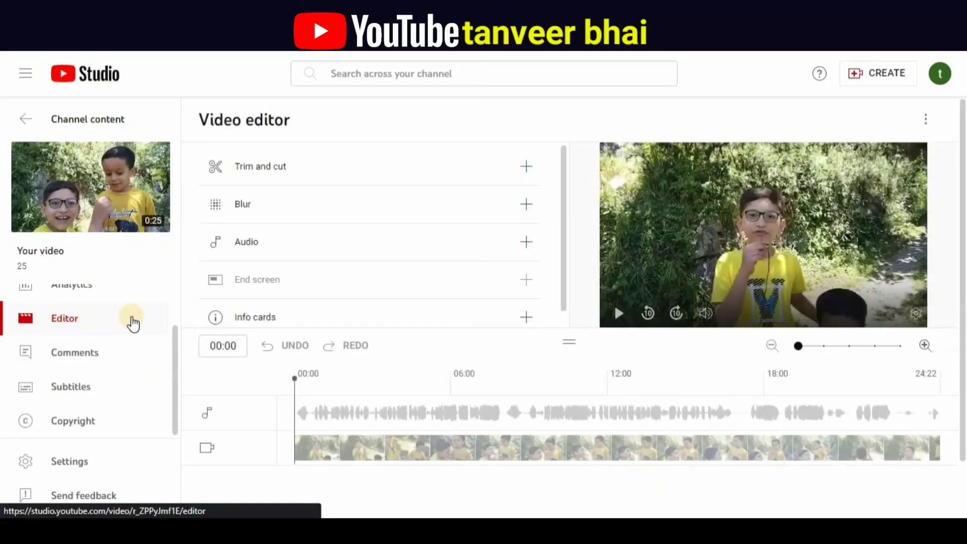
mouse_move(198, 151)
mouse_down()
mouse_move(341, 179)
mouse_move(547, 178)
mouse_up()
key(Escape)
click(334, 176)
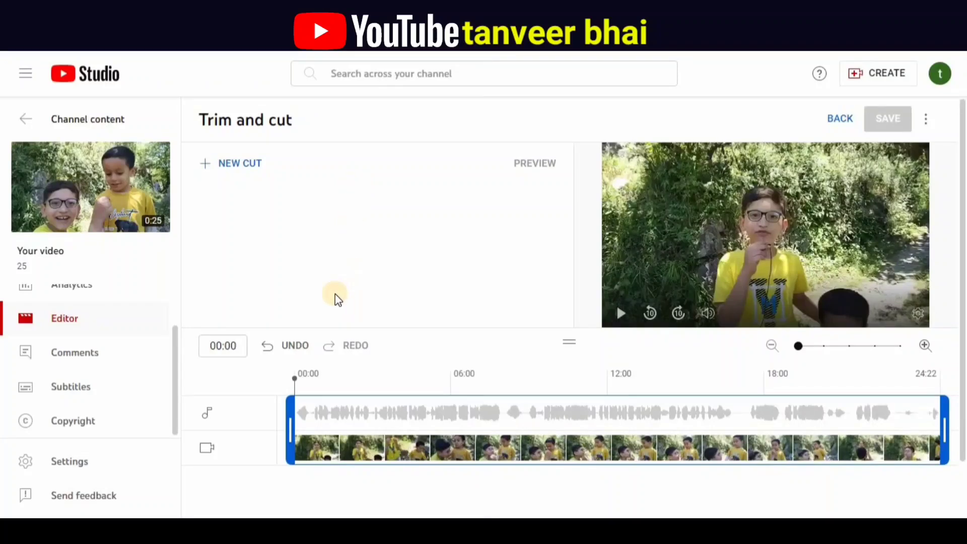
drag(274, 385, 329, 483)
drag(925, 383, 962, 478)
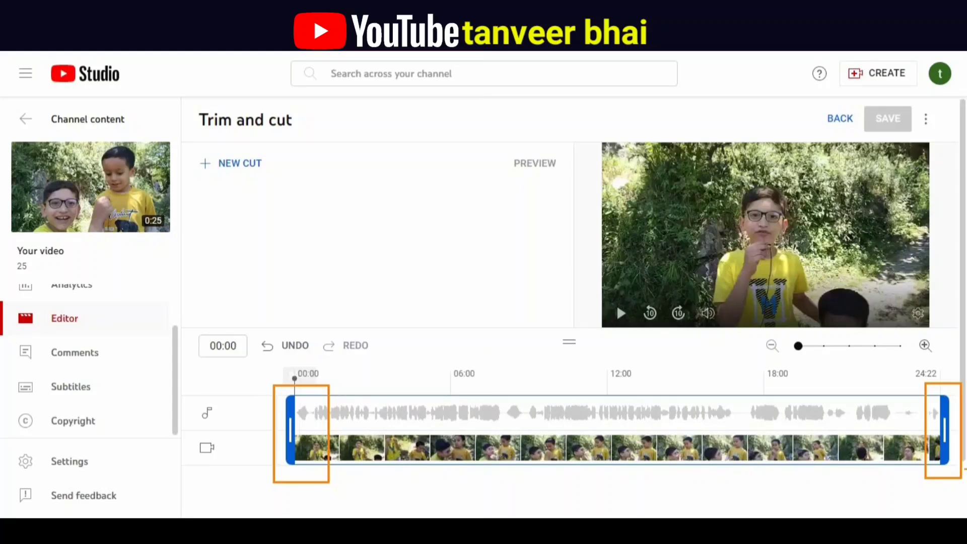
key(Escape)
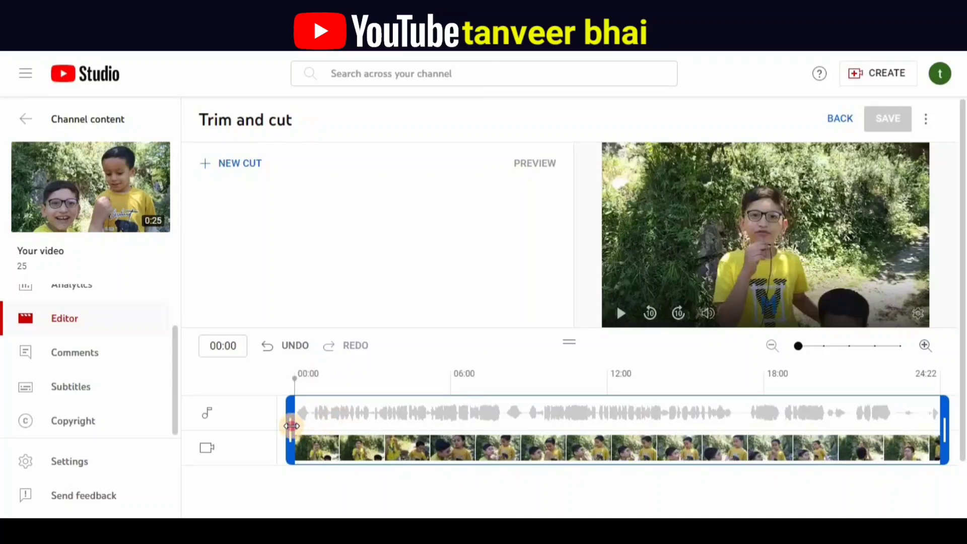
Step: Trim the video's start to 01:16 and its end to 22:06 on the timeline
drag(293, 425, 333, 431)
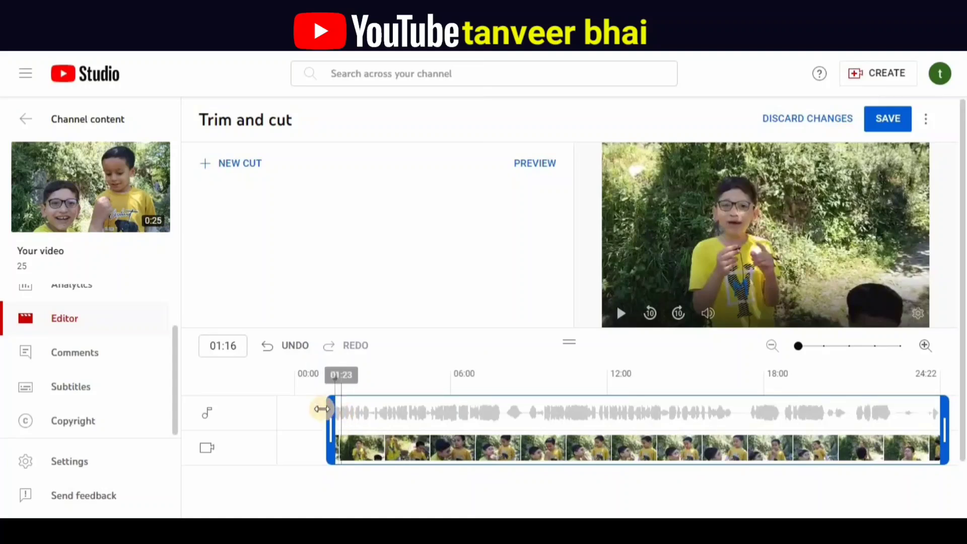
drag(244, 397, 324, 510)
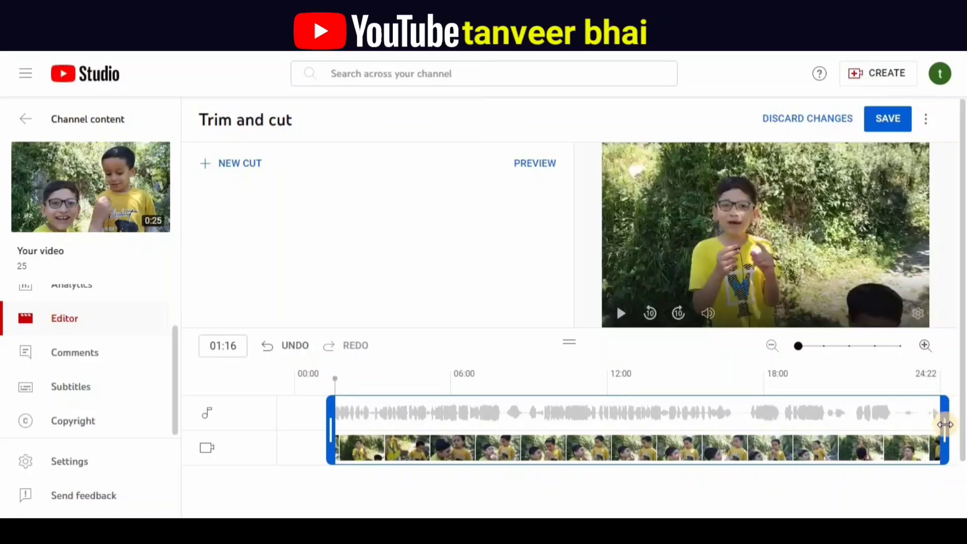
drag(944, 424, 881, 439)
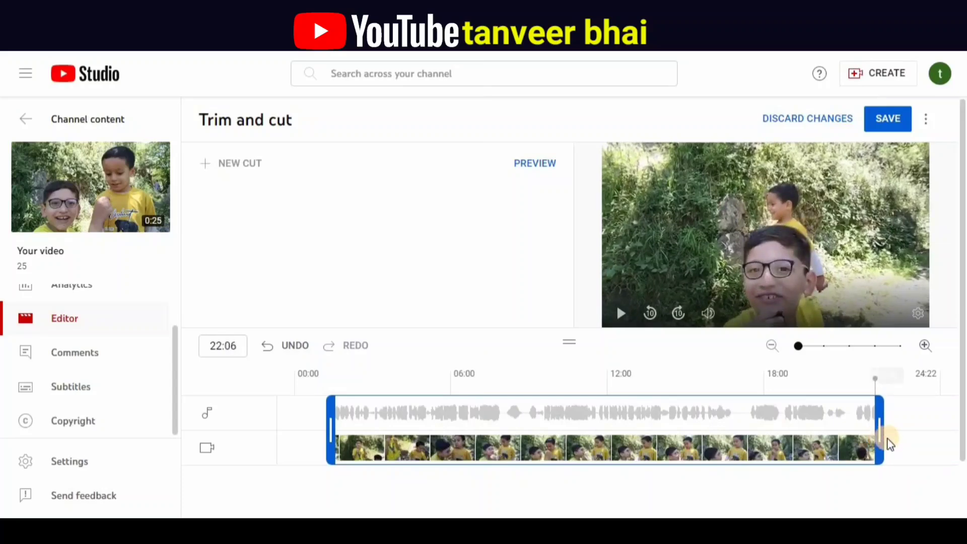
drag(890, 385, 951, 502)
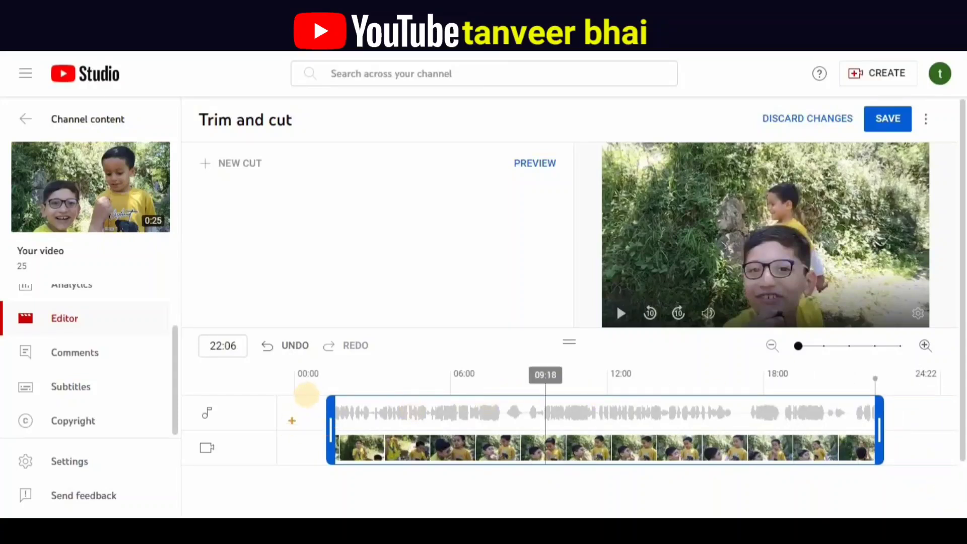
drag(322, 392, 898, 479)
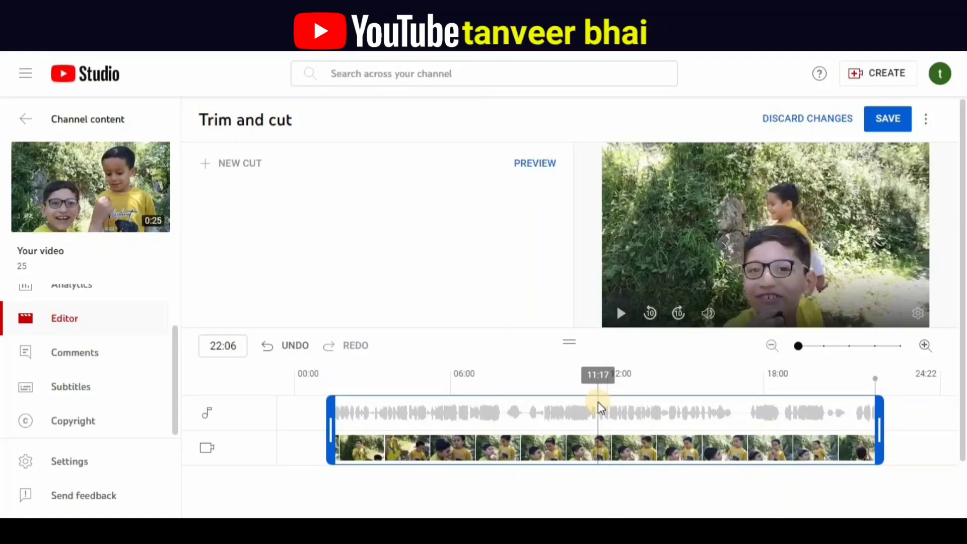
Step: Discard the start and end trims and reopen Trim and cut for the full video
click(790, 121)
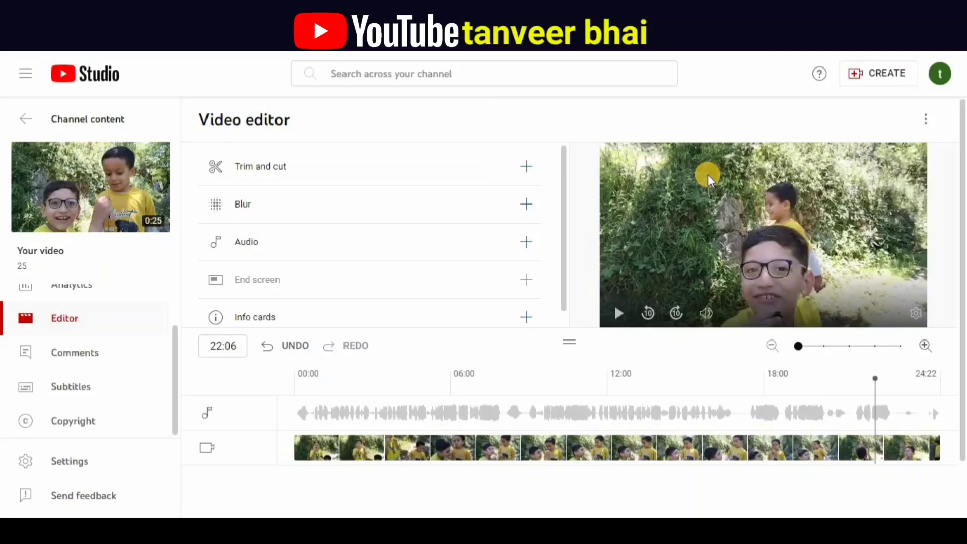
drag(193, 147, 515, 180)
click(372, 163)
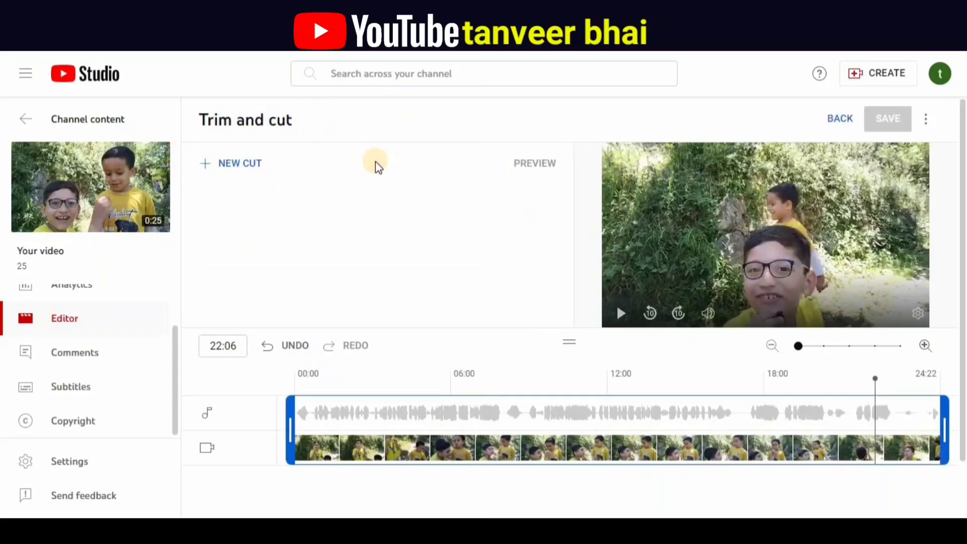
drag(193, 145, 296, 186)
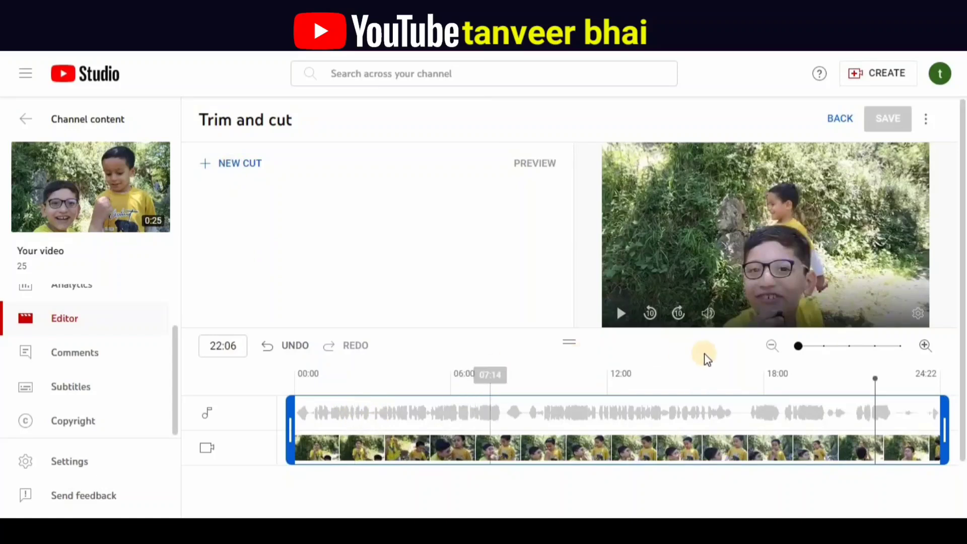
Step: Move the playhead to about 07:24 and add a new cut at that point
click(651, 374)
drag(542, 366, 499, 379)
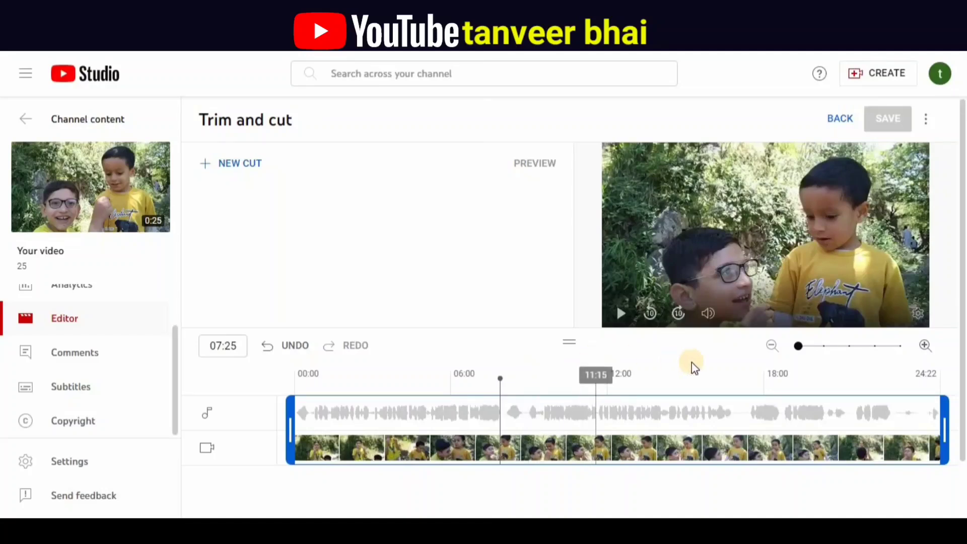
key(ctrl+2)
drag(760, 336, 785, 353)
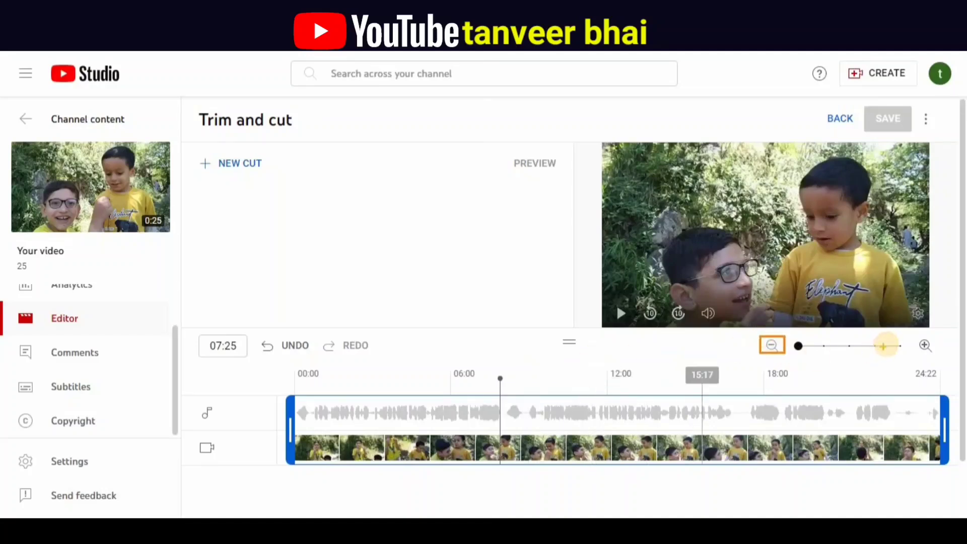
drag(913, 337, 933, 357)
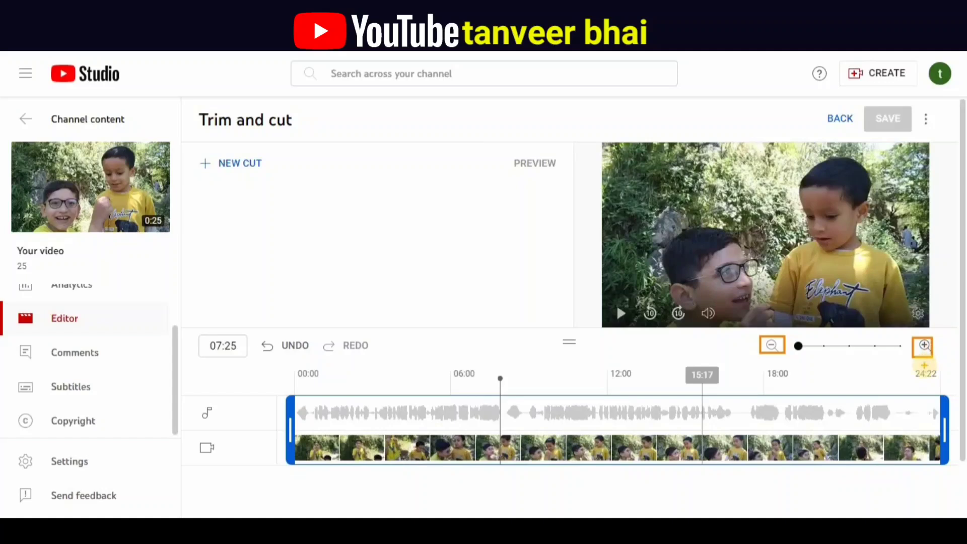
key(Escape)
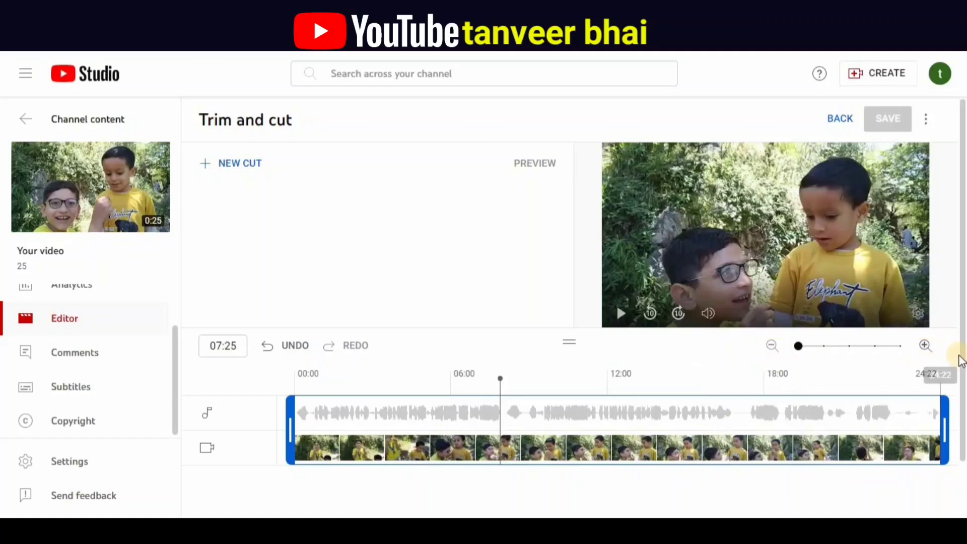
click(925, 348)
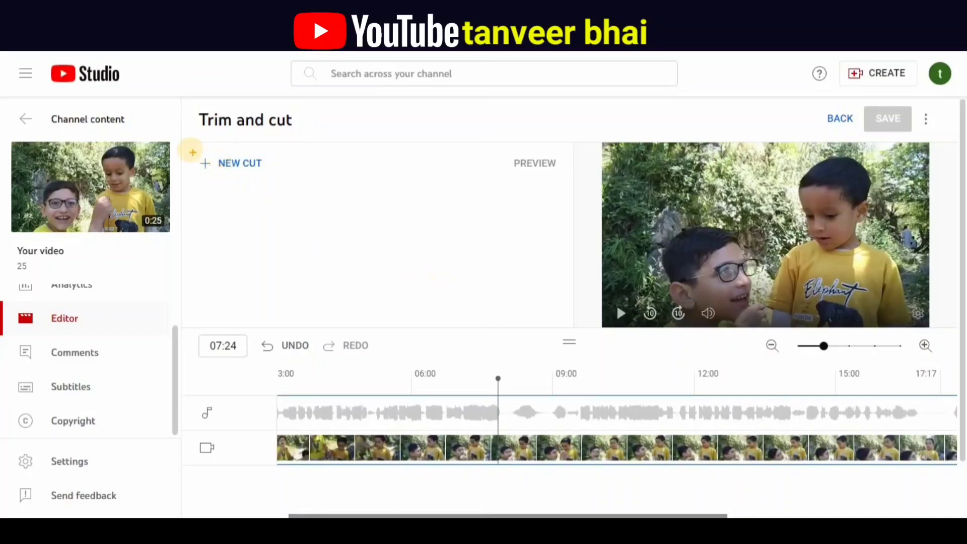
click(247, 166)
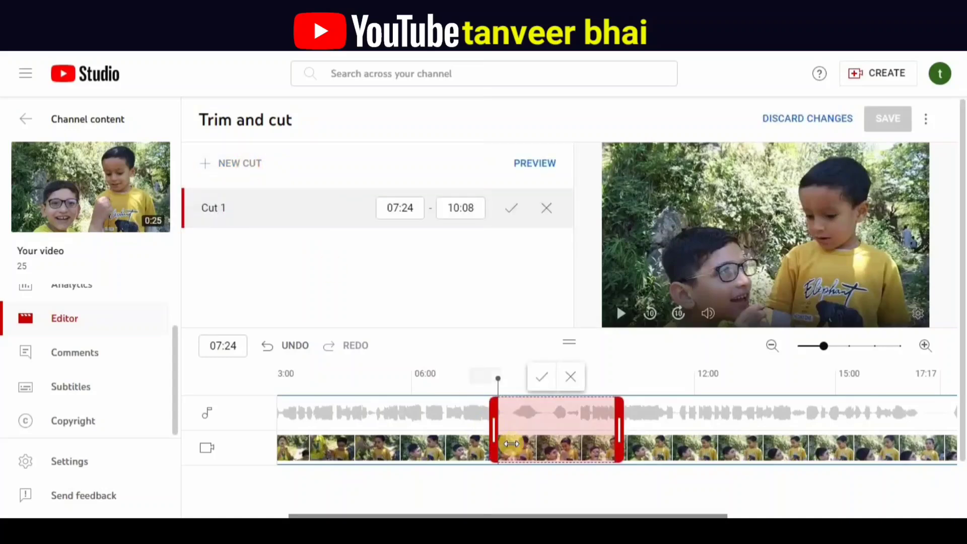
Step: Set the cut's range from 07:24 to 08:04 and apply the cut
drag(469, 376, 657, 471)
mouse_move(495, 431)
mouse_down()
mouse_move(439, 435)
mouse_move(499, 432)
mouse_up()
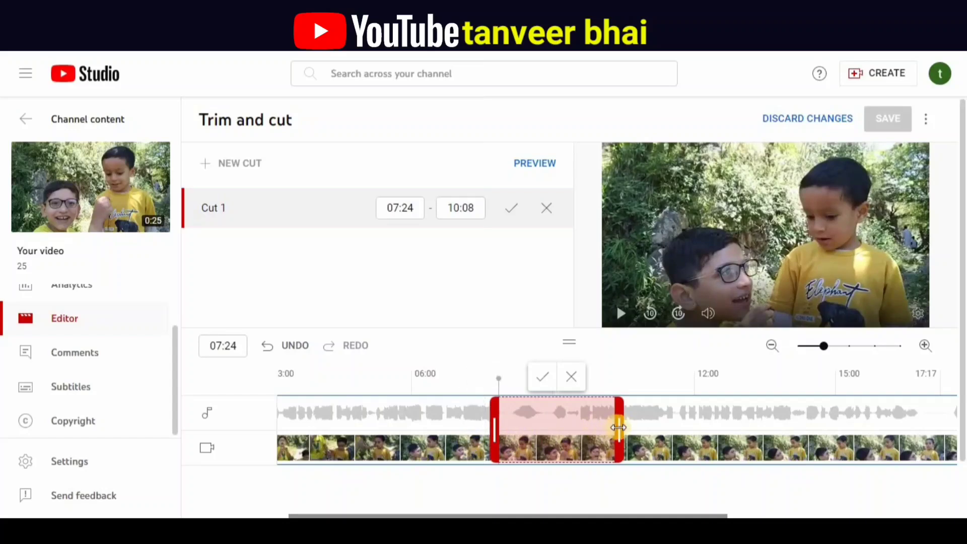
mouse_move(621, 427)
mouse_down()
mouse_move(580, 429)
mouse_move(672, 428)
mouse_move(520, 432)
mouse_up()
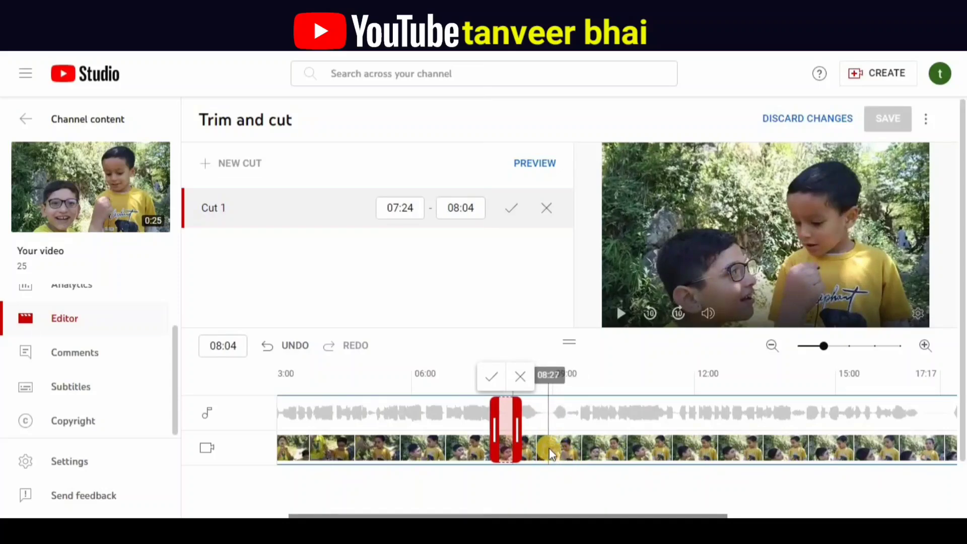
drag(483, 389, 531, 486)
key(Escape)
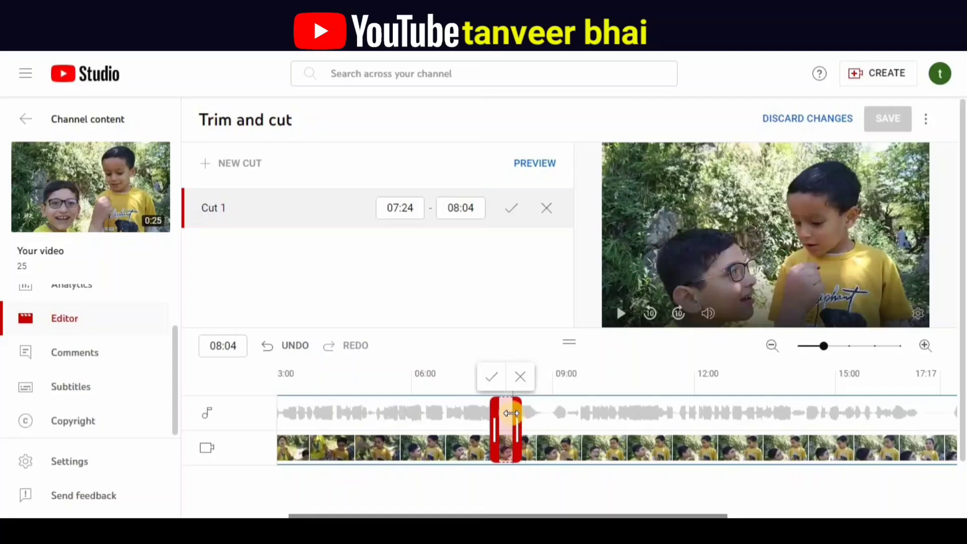
drag(482, 365, 506, 392)
key(Escape)
click(493, 377)
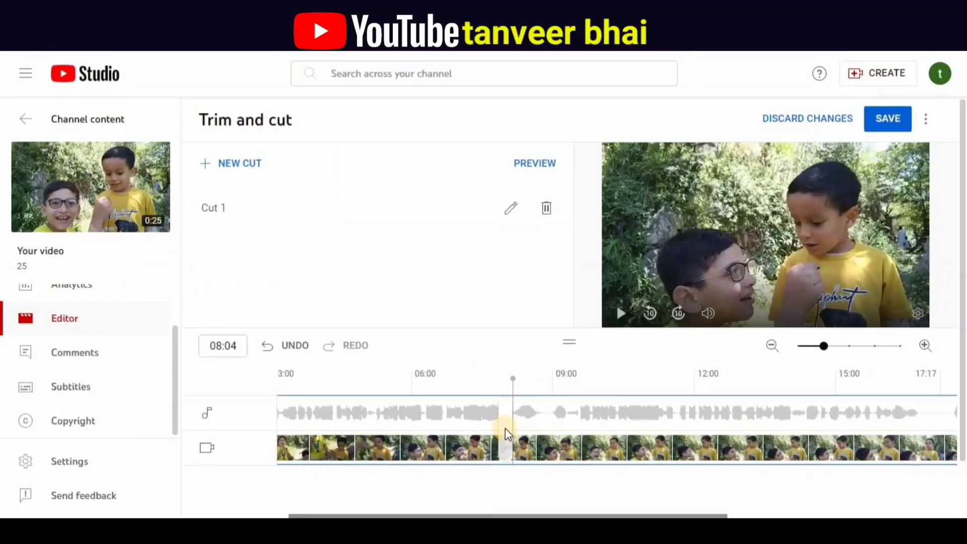
click(509, 428)
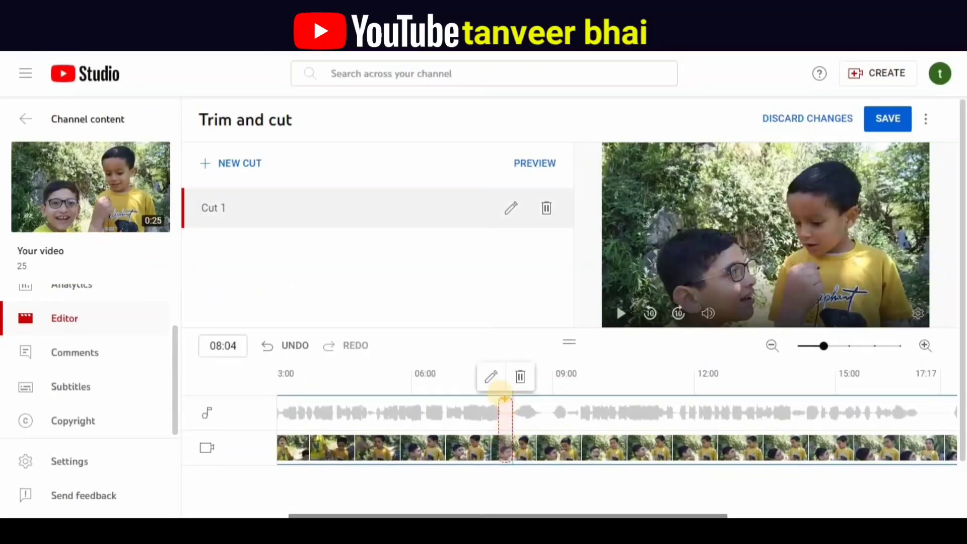
drag(520, 484, 522, 484)
key(Escape)
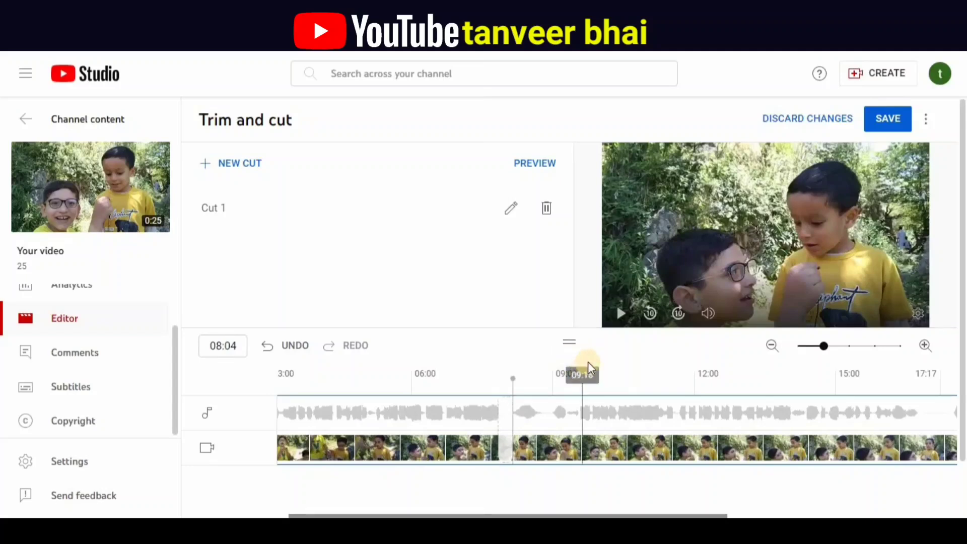
drag(488, 379, 529, 485)
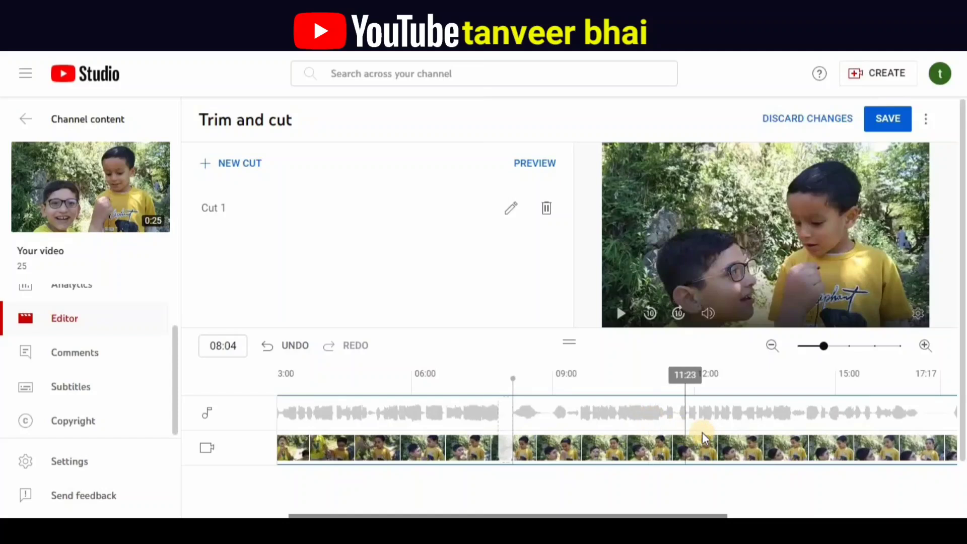
Step: Move the playhead to about 12:20 and play the video from there
drag(515, 378, 731, 394)
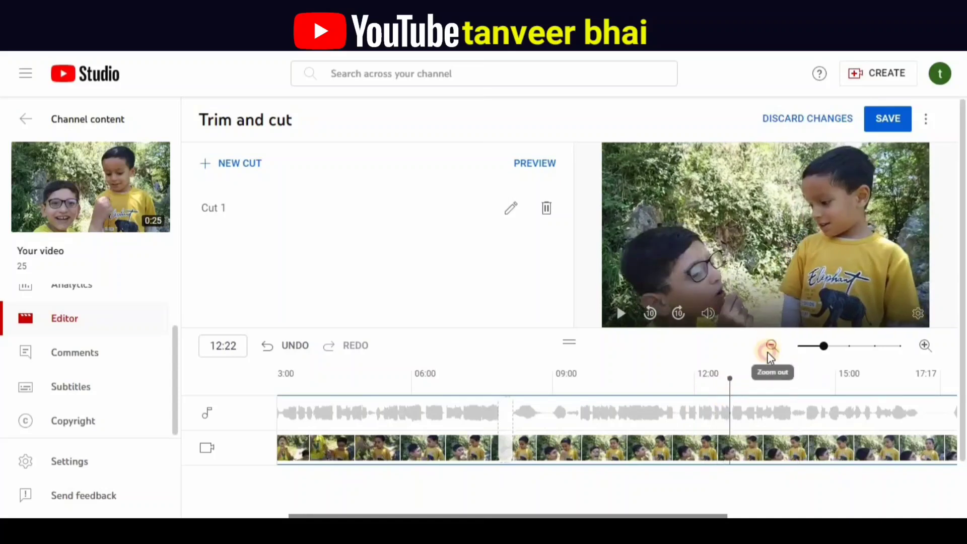
click(771, 346)
drag(625, 378, 625, 347)
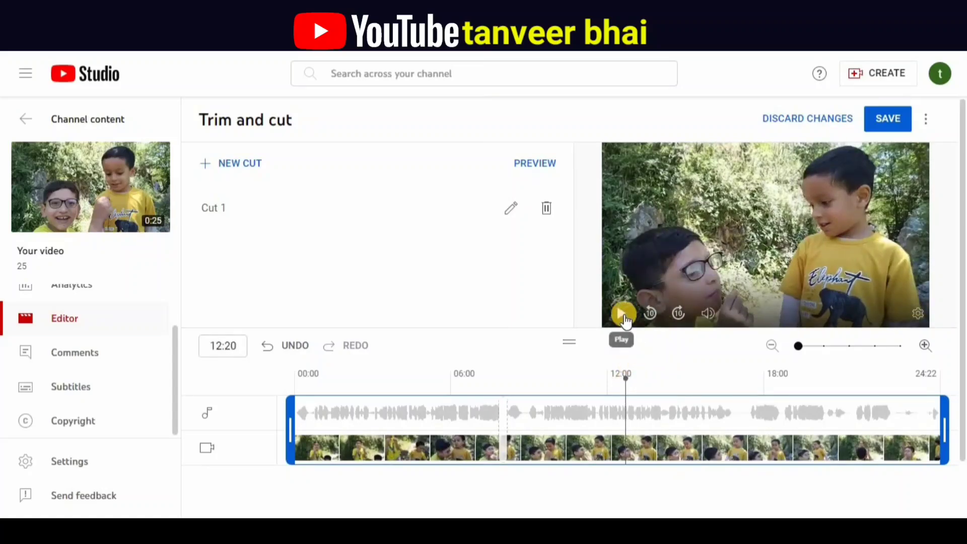
click(623, 314)
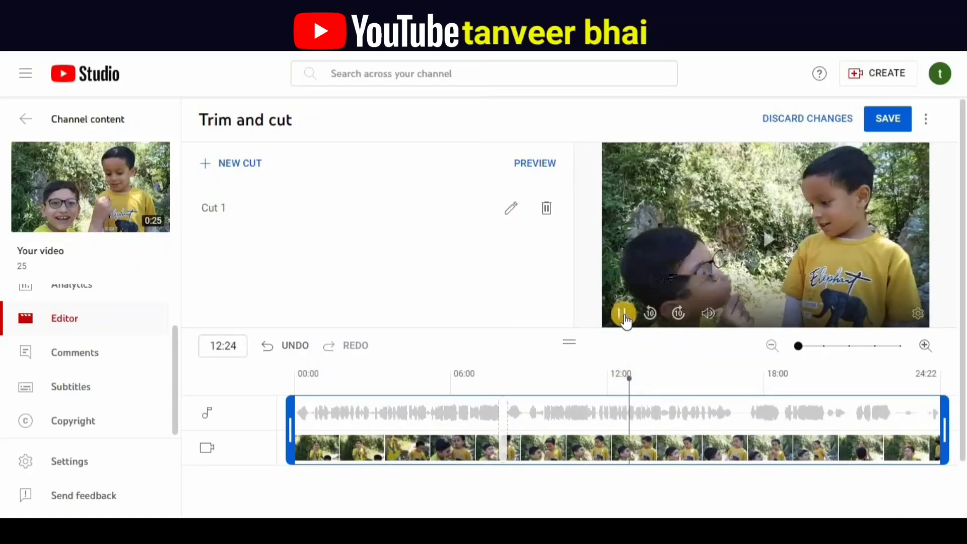